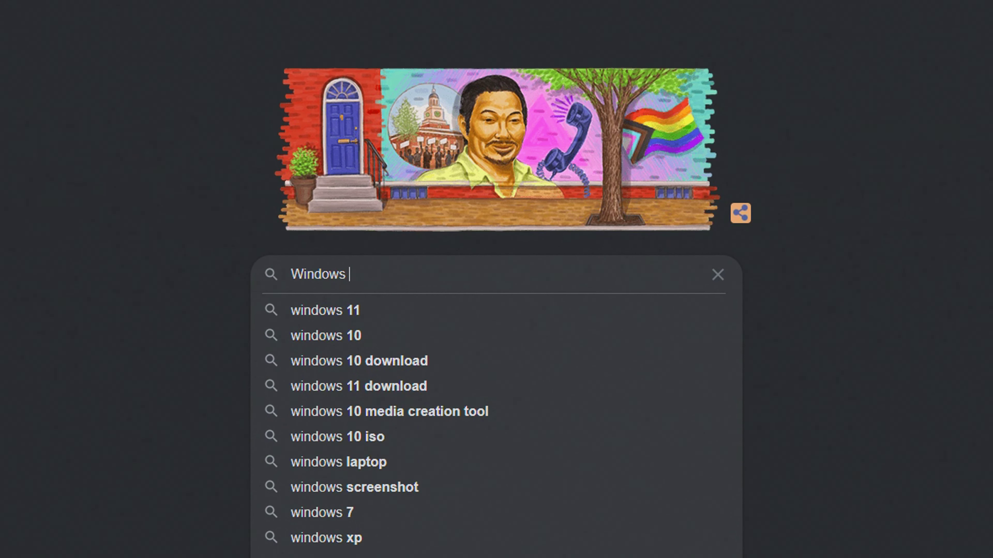
# - Search the web for "Windows 10 iso download", then download the Windows 10 media creation tool from Microsoft's page and run it
pyautogui.write('so download')
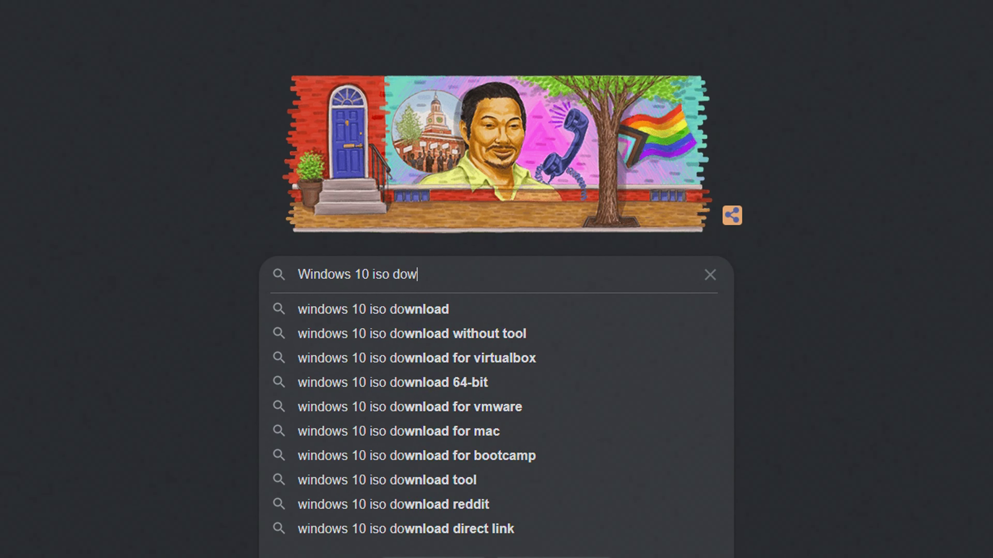
pyautogui.press('Return')
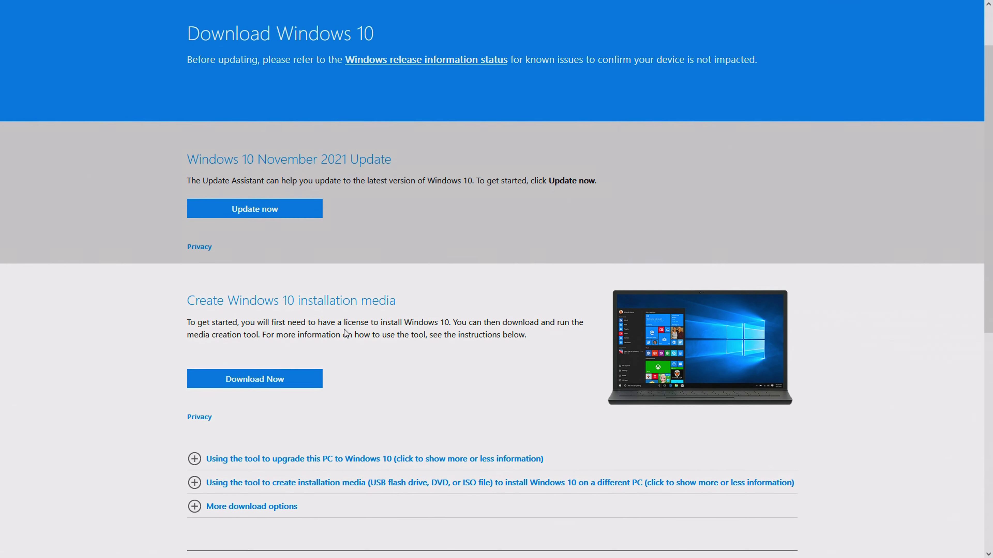
pyautogui.click(310, 341)
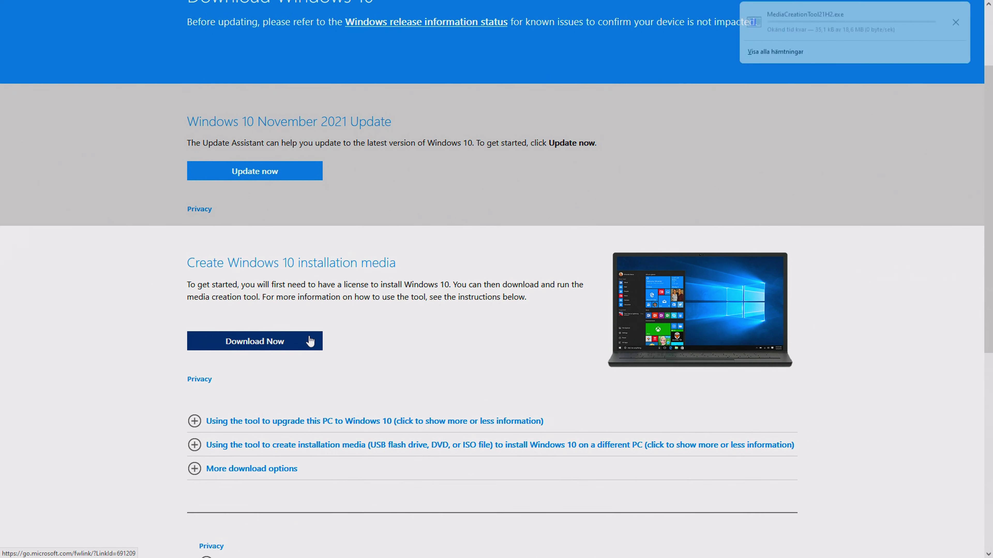
pyautogui.click(805, 18)
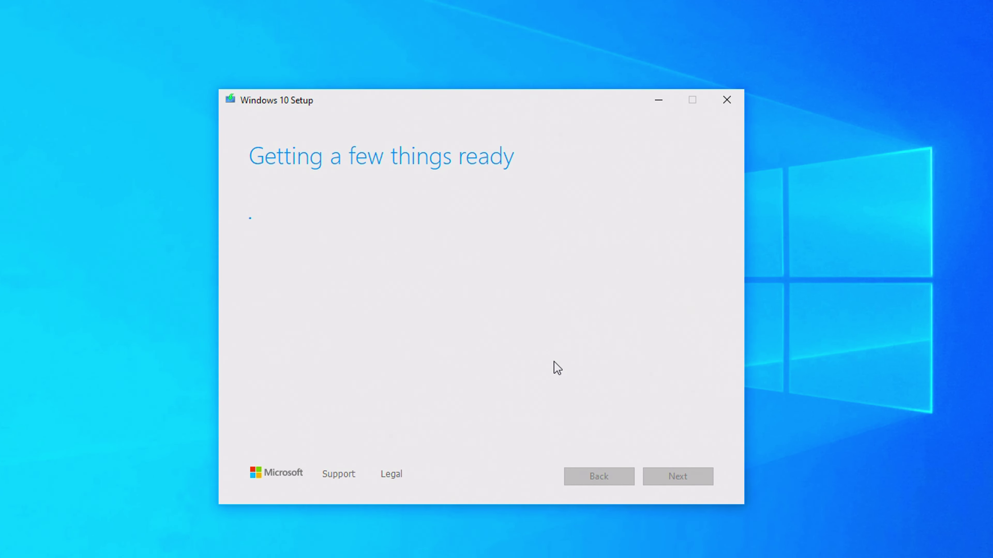
# - Create Windows 10 installation media for another PC with the recommended options on the USB flash drive H: (ESD-USB)
pyautogui.press('Down')
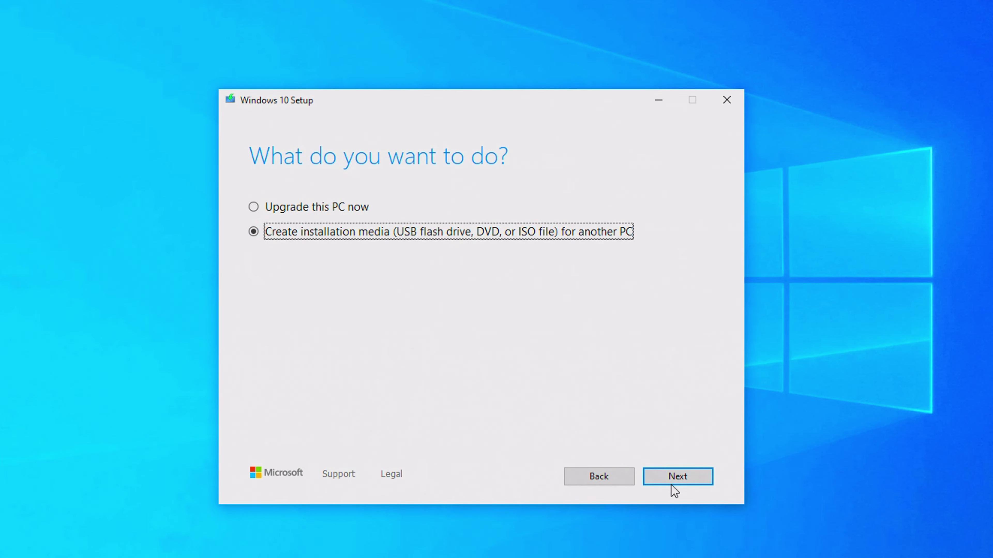
pyautogui.click(671, 485)
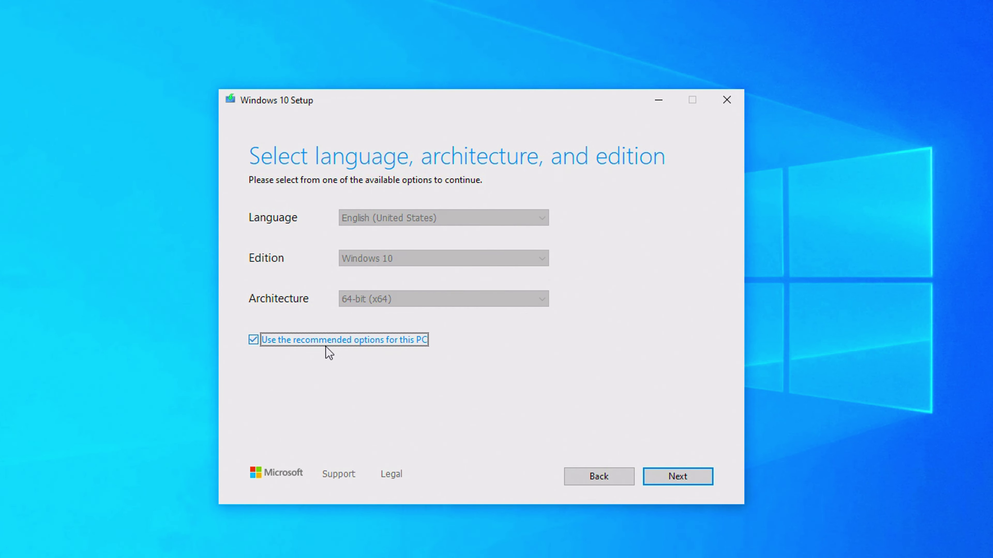
pyautogui.click(685, 477)
pyautogui.click(682, 471)
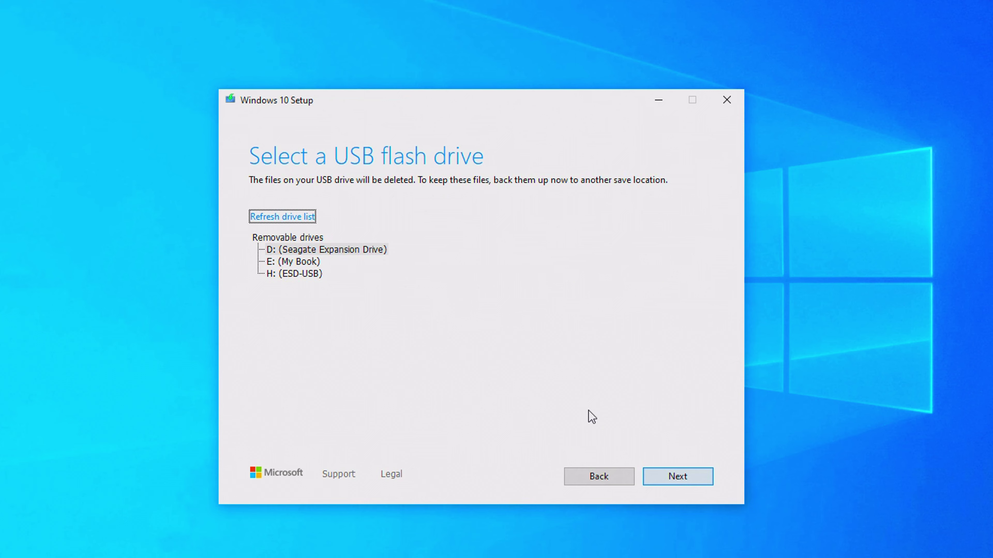
pyautogui.click(308, 274)
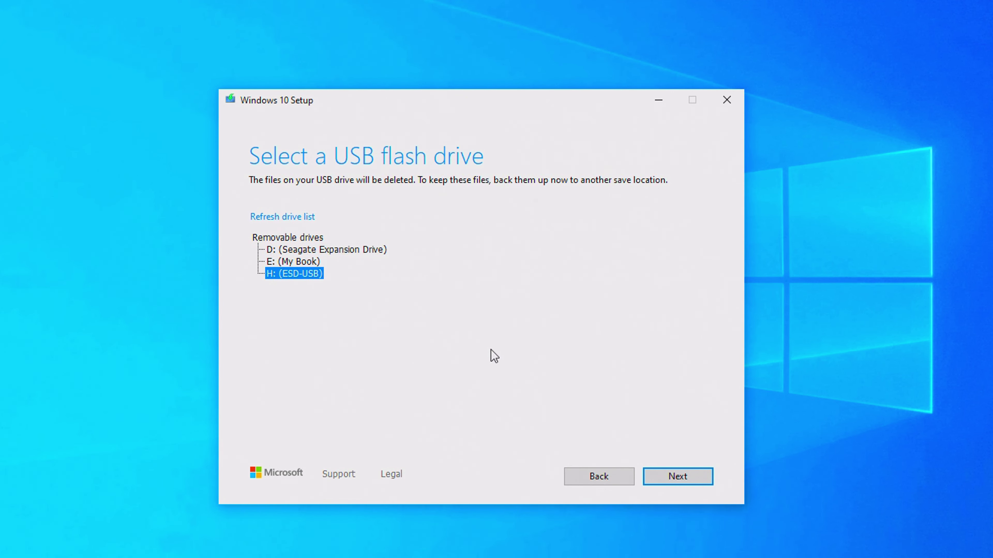
pyautogui.click(691, 471)
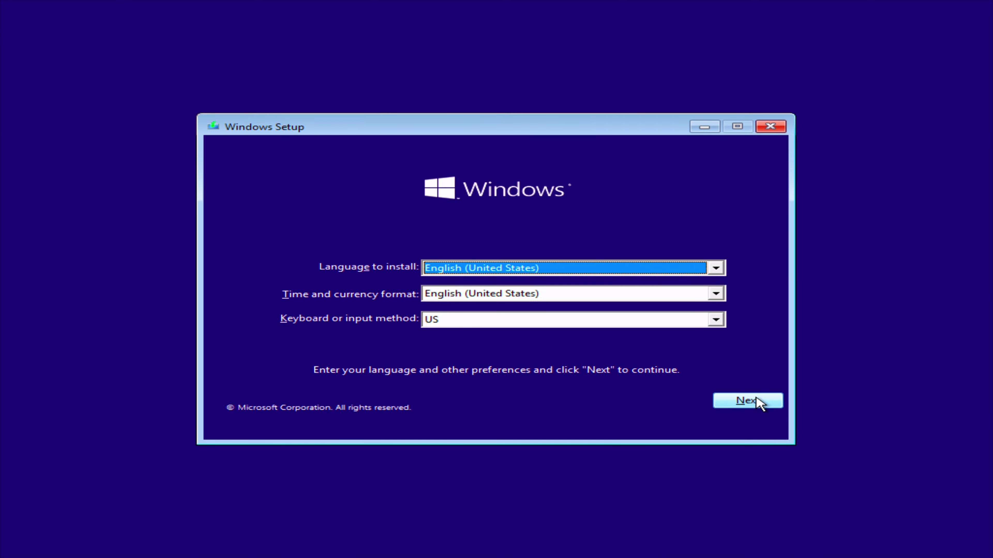
# - Start the Windows installation in English (United States) without a product key and choose the Windows 10 Pro edition
pyautogui.click(760, 404)
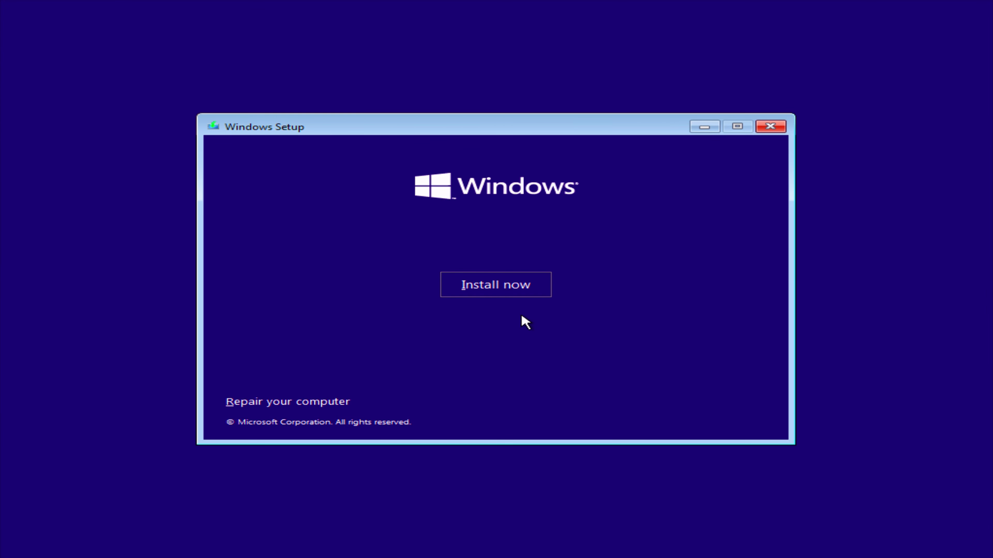
pyautogui.click(507, 288)
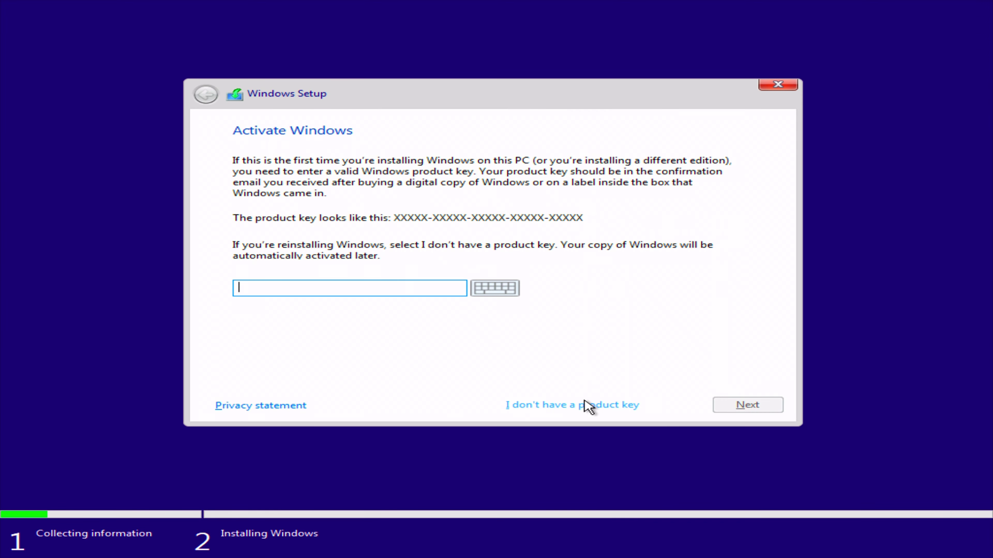
pyautogui.click(593, 404)
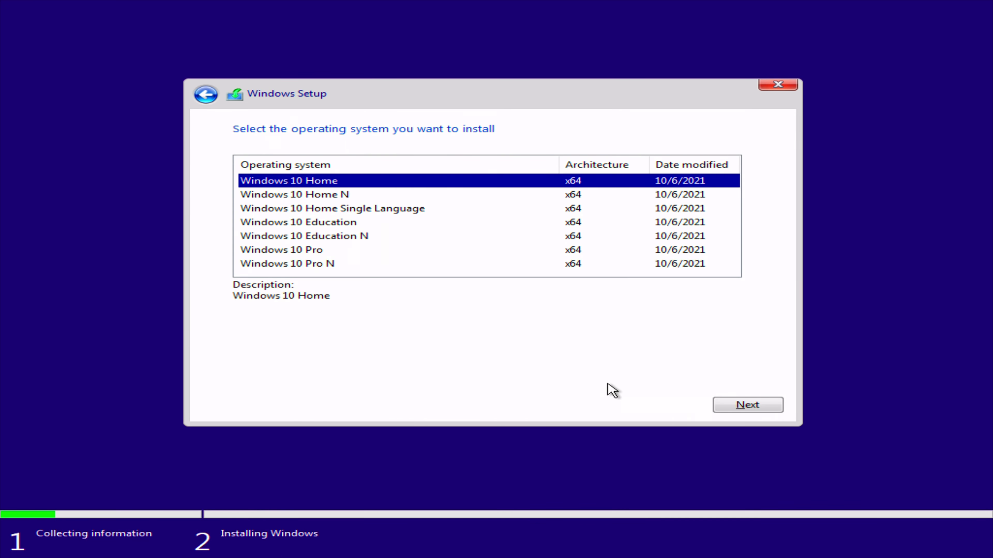
pyautogui.click(357, 253)
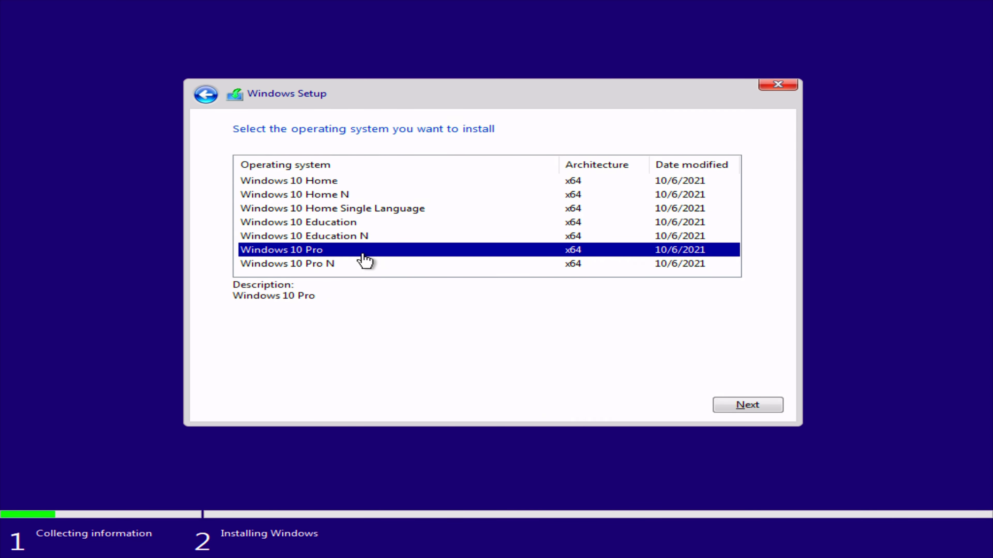
pyautogui.click(760, 408)
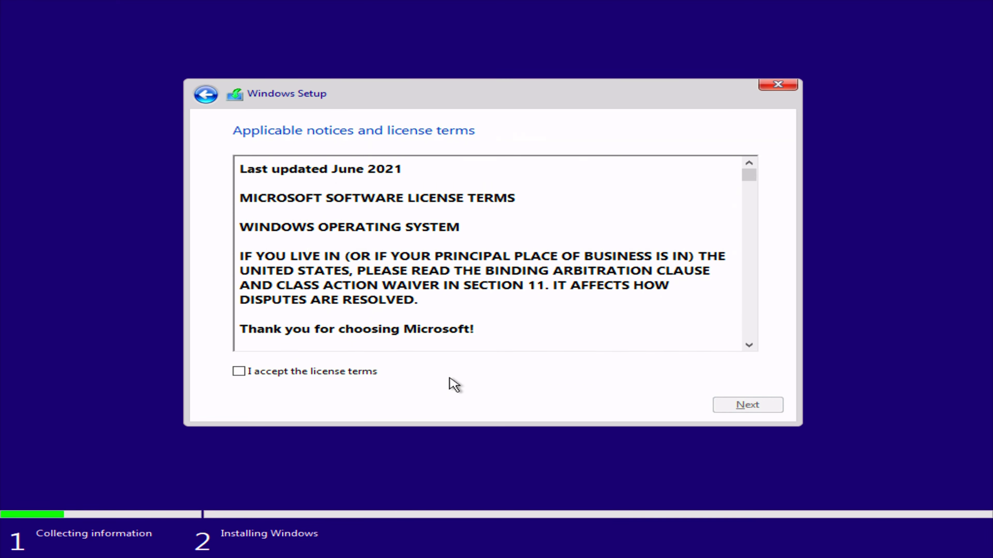
# - Accept the license terms and choose the custom installation that installs Windows only
pyautogui.click(353, 372)
pyautogui.click(758, 409)
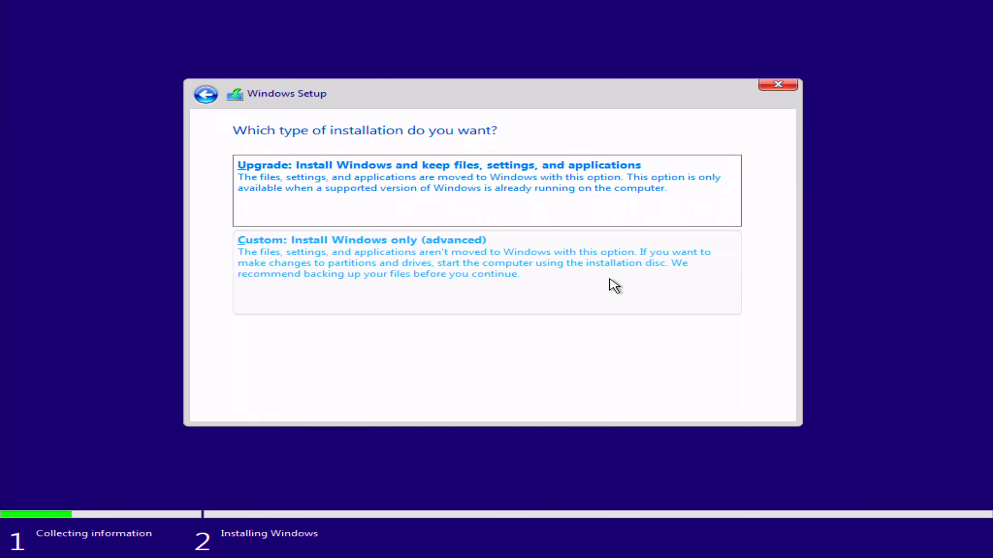
pyautogui.click(614, 285)
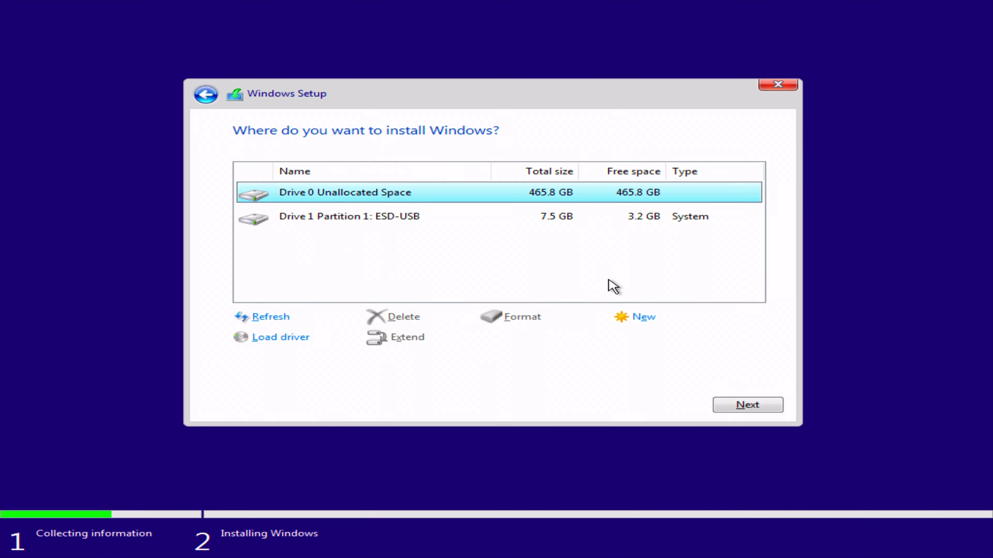
# - Partition the unallocated space on Drive 0 at full size and install Windows on the new primary partition
pyautogui.click(649, 320)
pyautogui.click(672, 341)
pyautogui.click(649, 338)
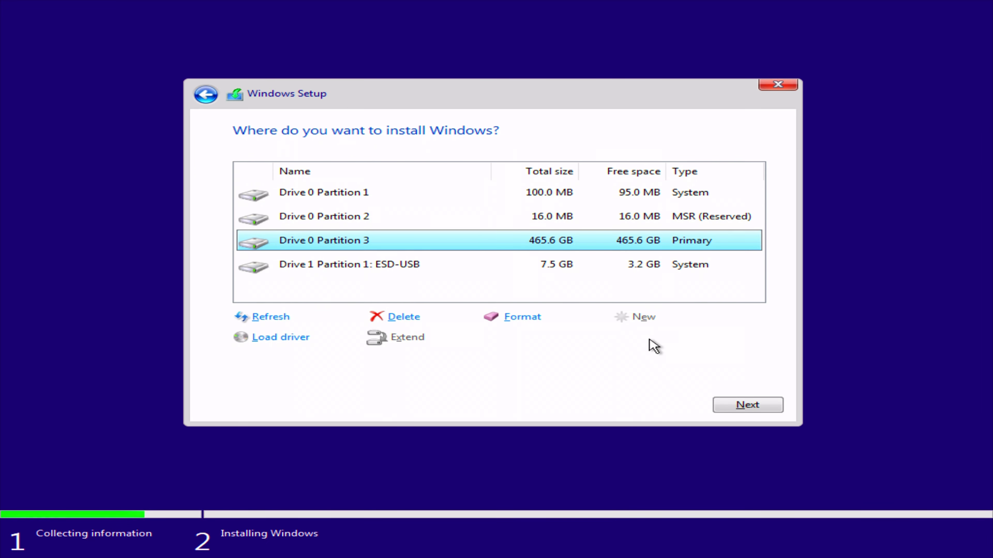
pyautogui.click(737, 403)
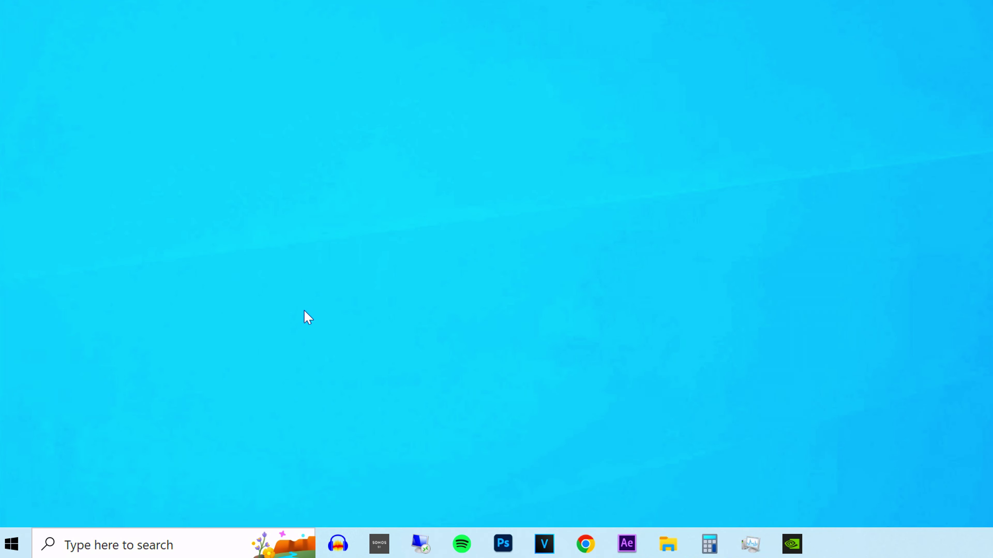
# - Restart the PC into the advanced startup options and continue through Troubleshoot to the Gigabyte BIOS
pyautogui.click(27, 539)
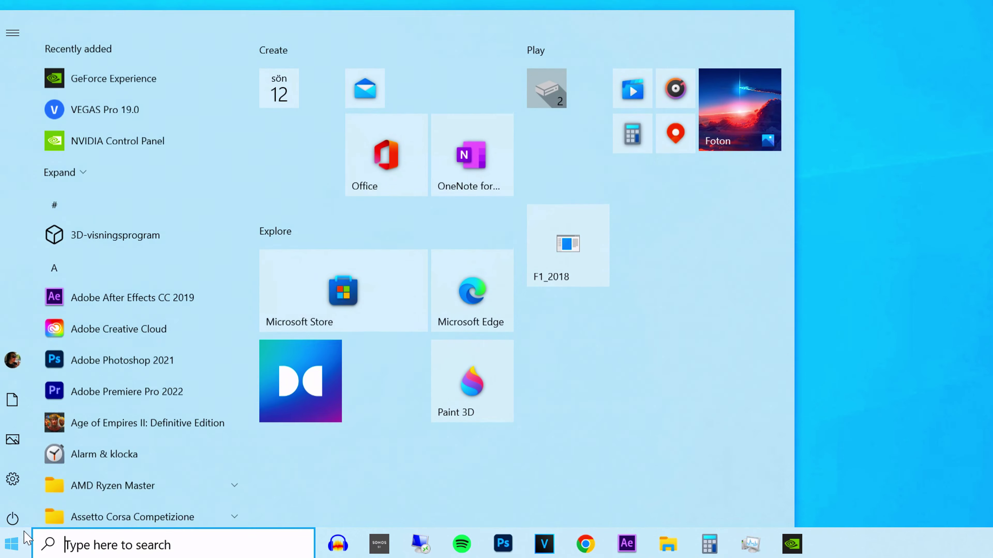
pyautogui.click(12, 507)
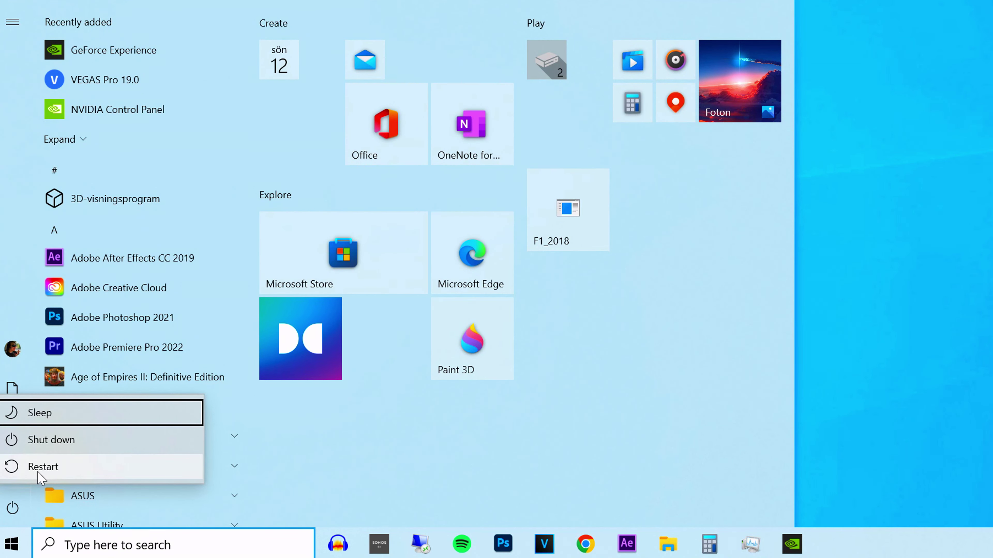
pyautogui.keyDown('shift'); pyautogui.click(24, 466); pyautogui.keyUp('shift')
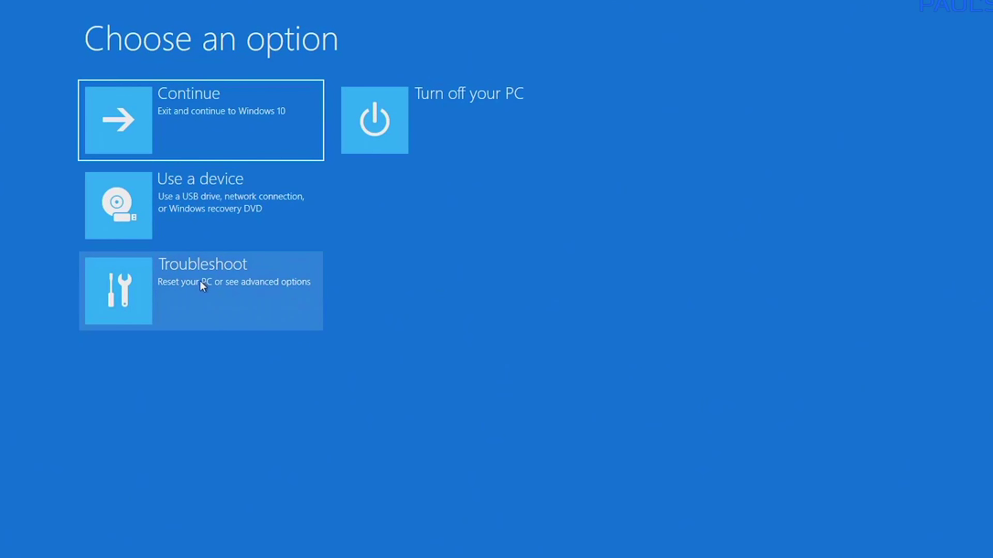
pyautogui.click(200, 282)
pyautogui.click(228, 214)
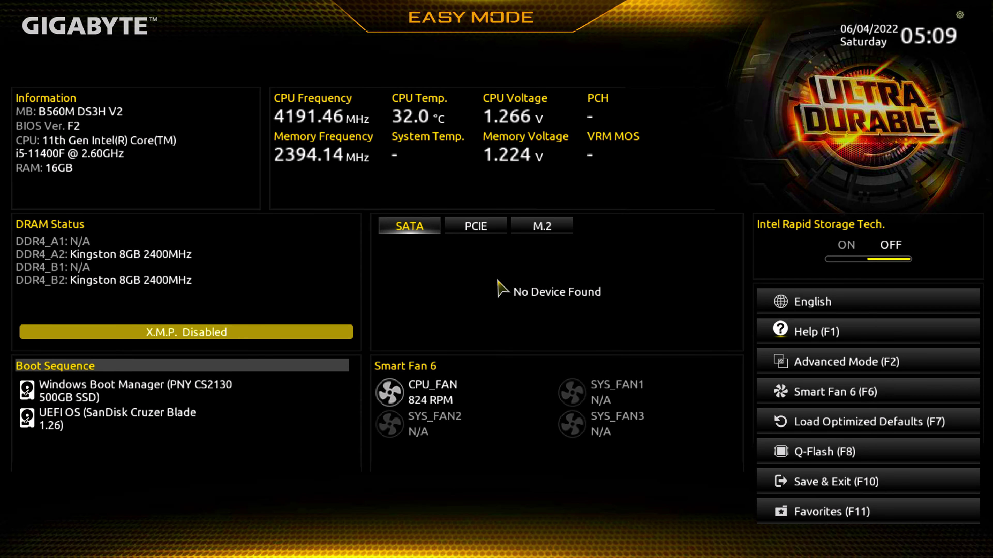
# - Set the memory to X.M.P. Profile1 in the BIOS, then save and exit
pyautogui.click(275, 333)
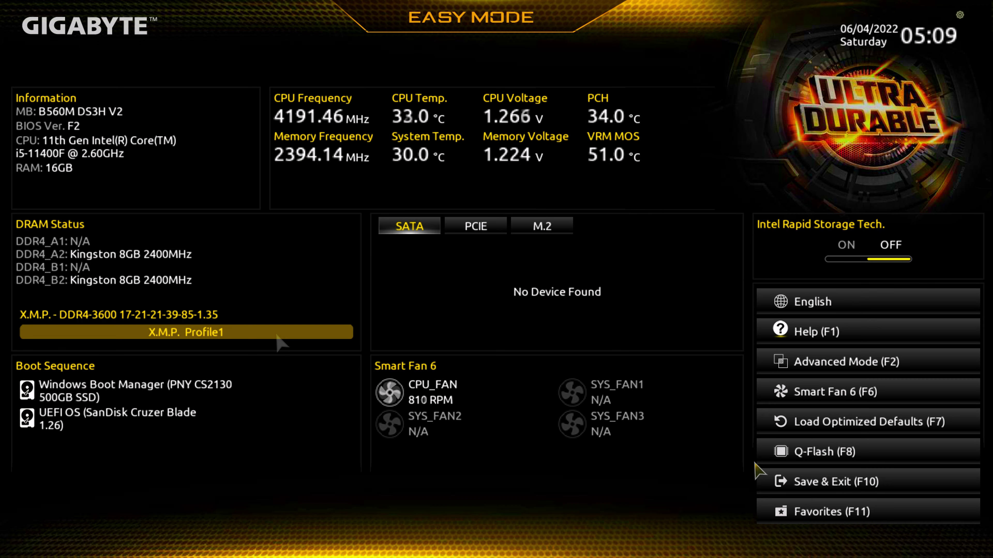
pyautogui.click(817, 477)
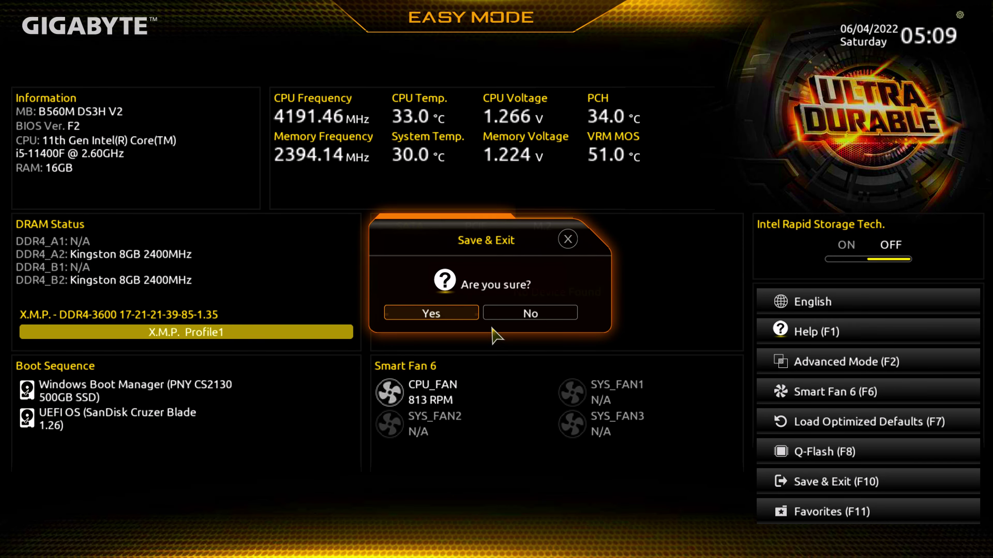
pyautogui.click(454, 316)
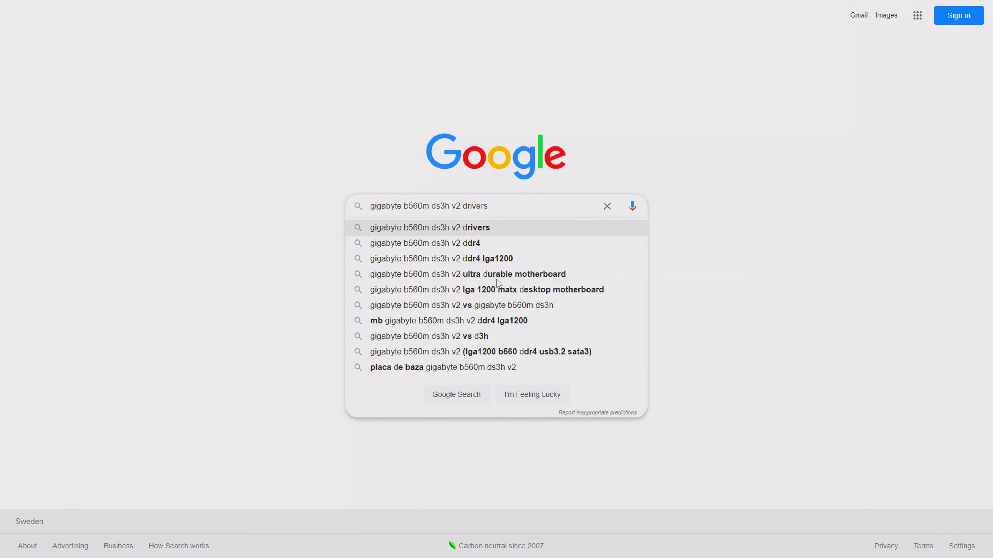
# - Search for "gigabyte b560m ds3h v2 drivers", open the motherboard's support downloads and filter them by driver operating system
pyautogui.press('Return')
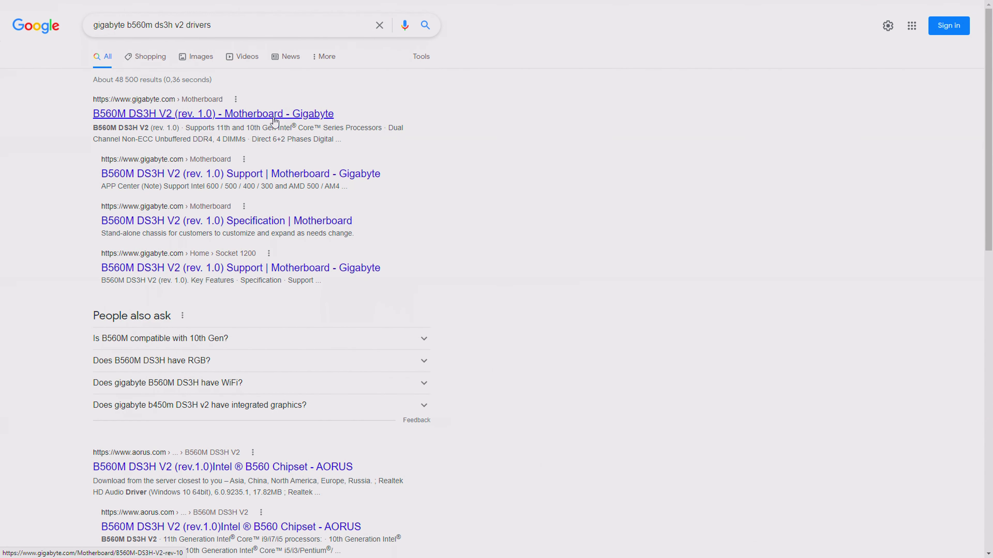
pyautogui.click(274, 119)
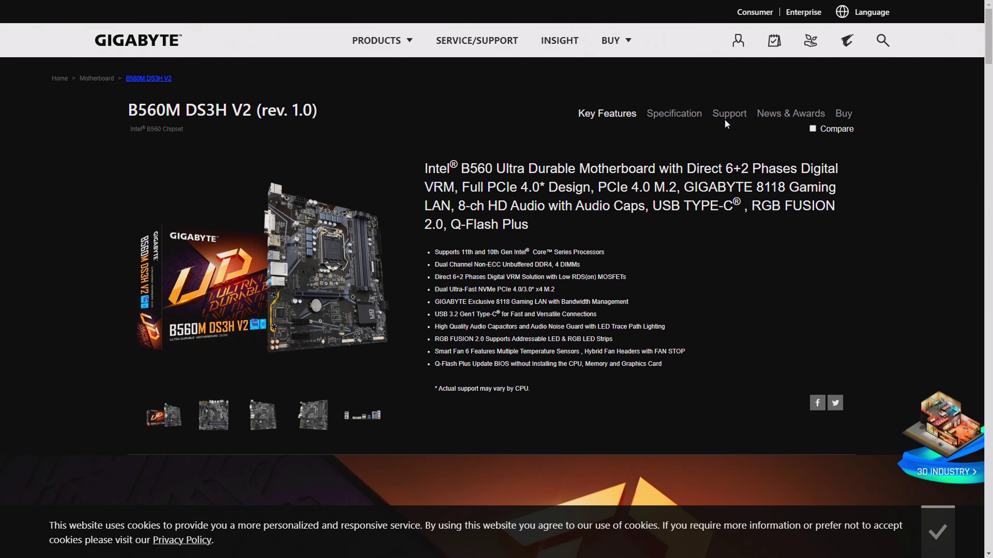
pyautogui.click(728, 116)
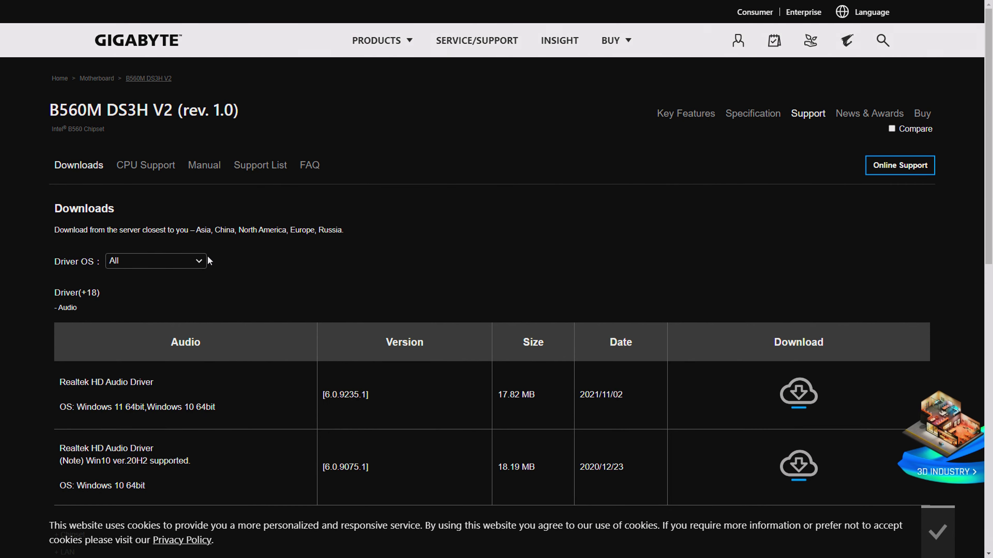
pyautogui.click(195, 261)
pyautogui.click(198, 287)
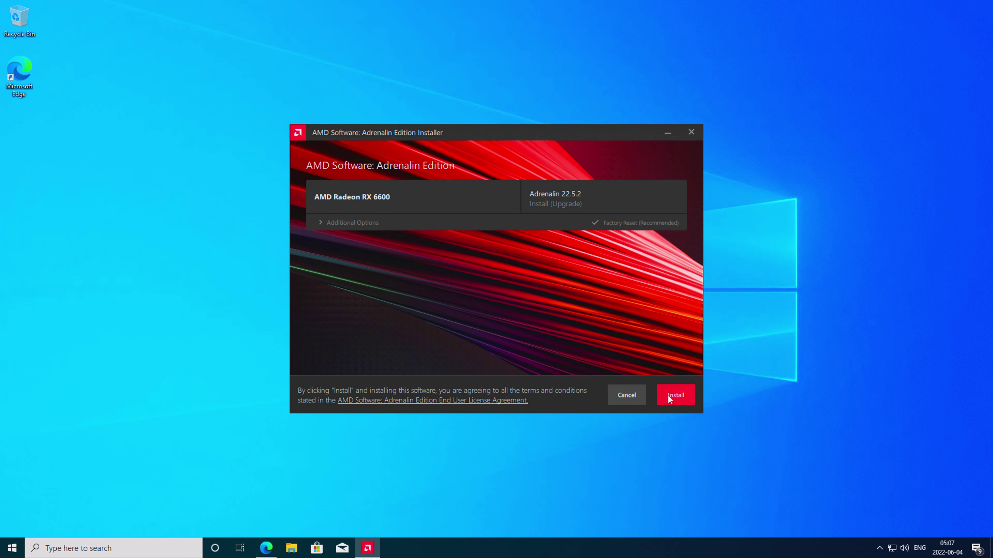
# - Install AMD Software: Adrenalin Edition 22.5.2 for the AMD Radeon RX 6600
pyautogui.click(669, 396)
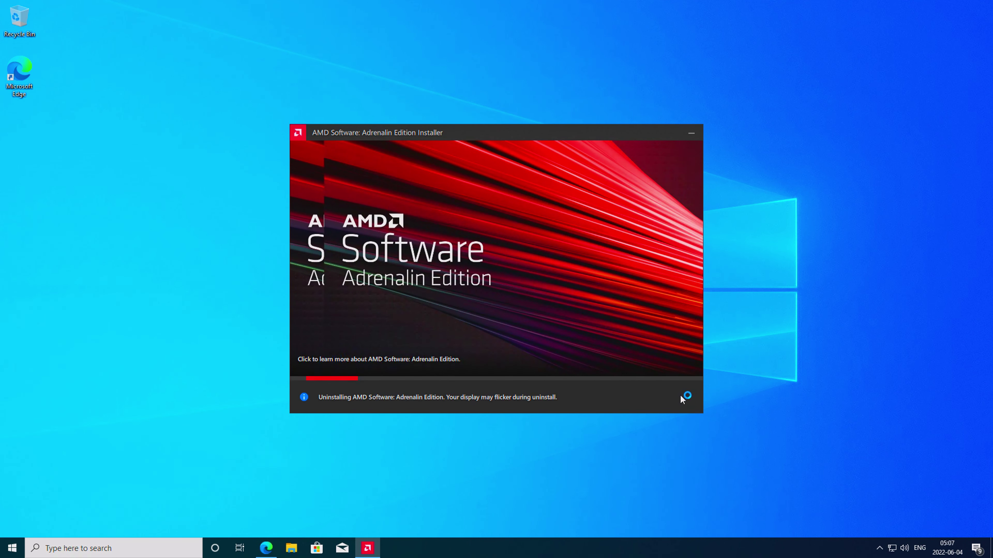